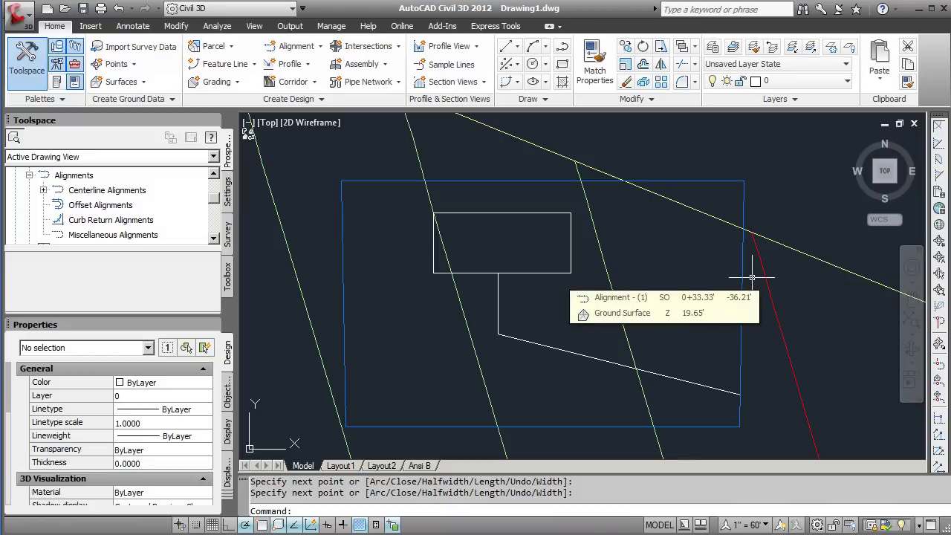
Create an alignment from the white polyline and accept its default direction.
click(561, 352)
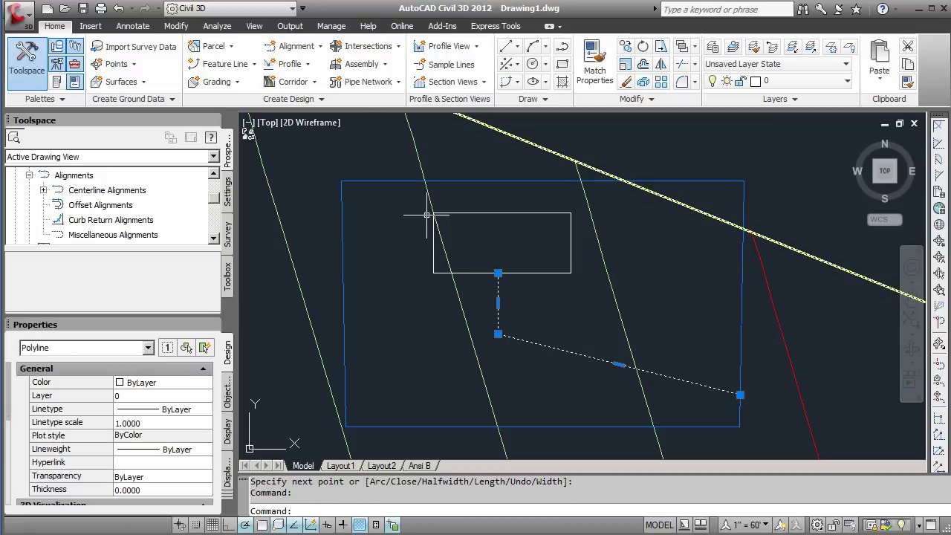
click(311, 47)
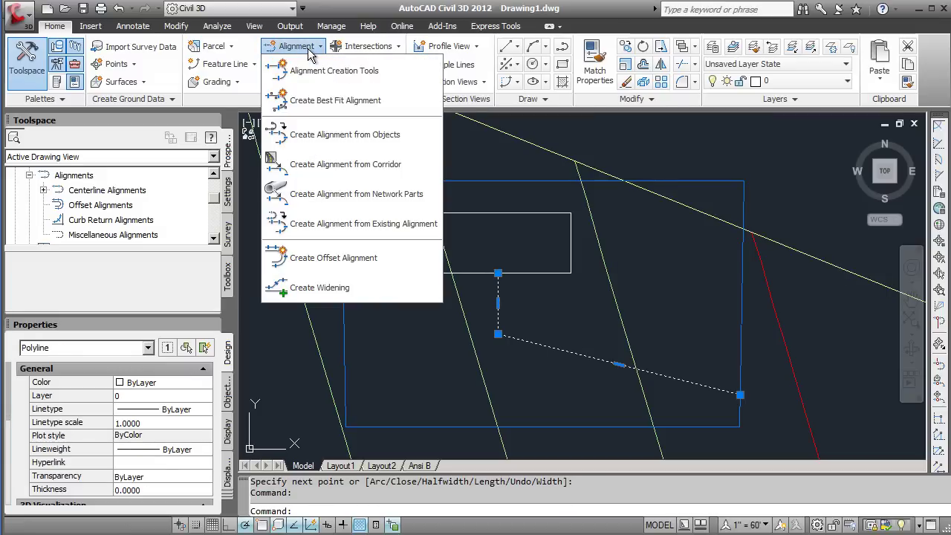
click(332, 135)
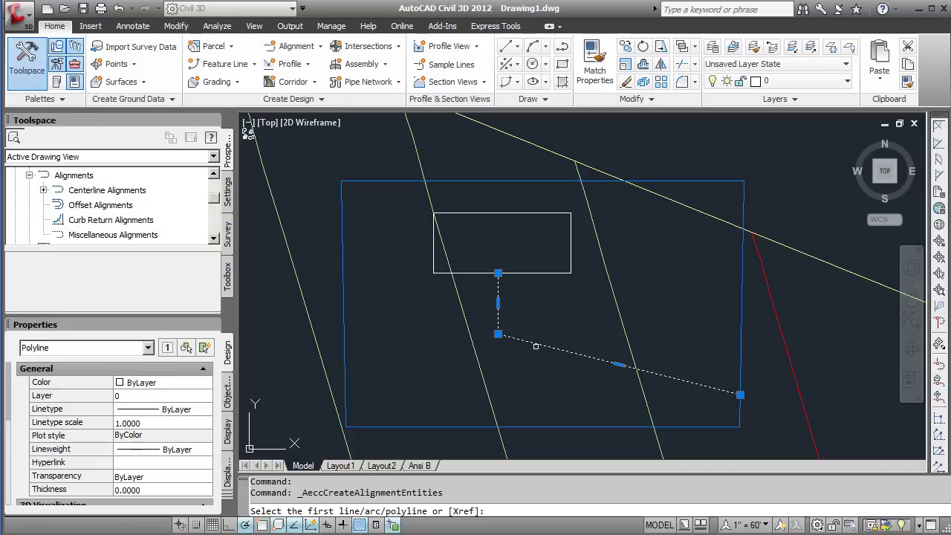
key(Return)
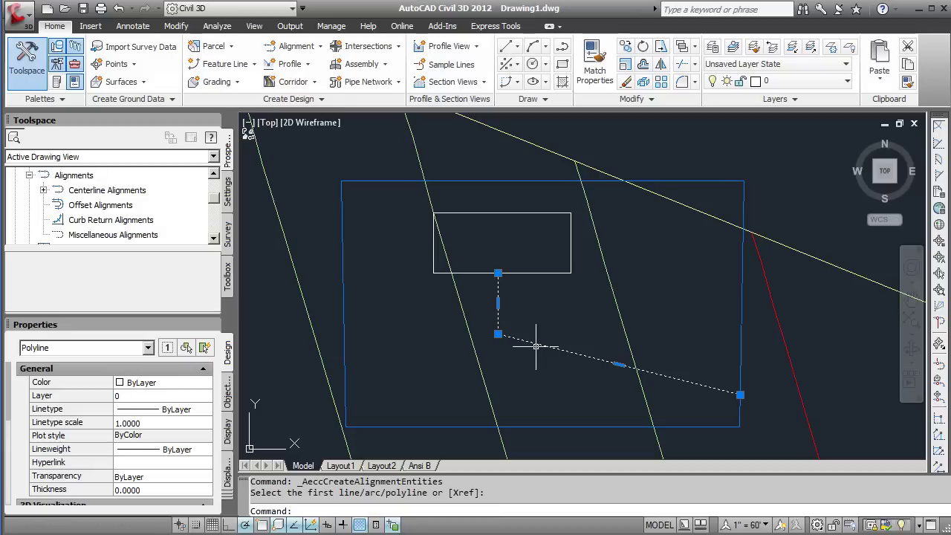
key(Return)
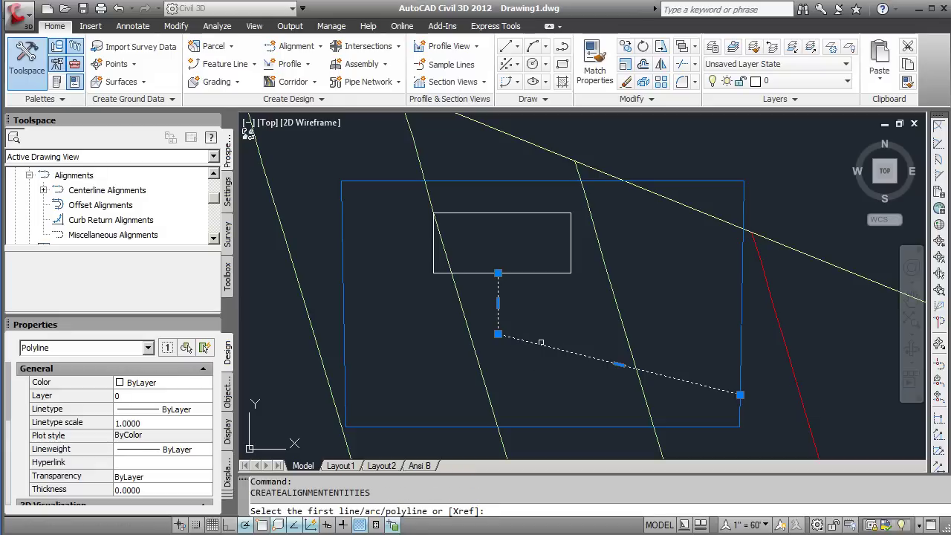
click(541, 343)
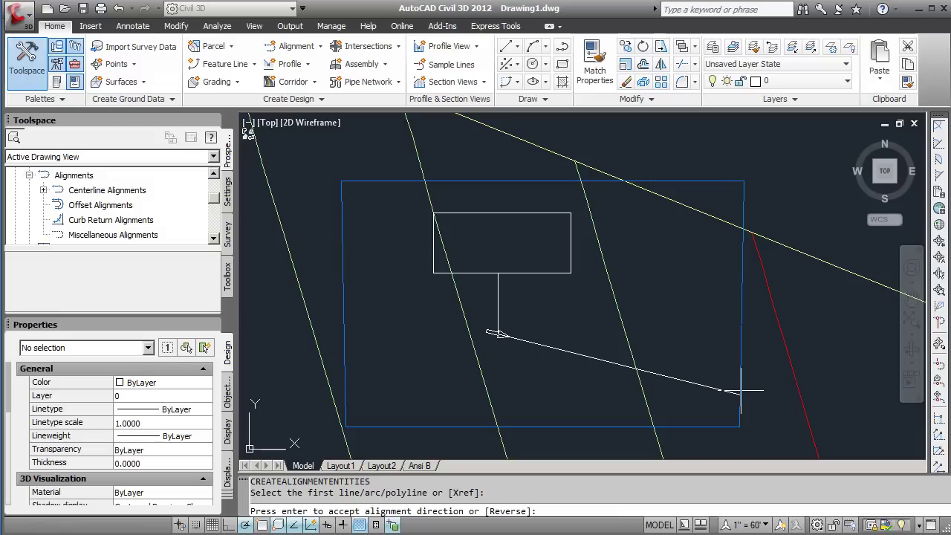
key(Return)
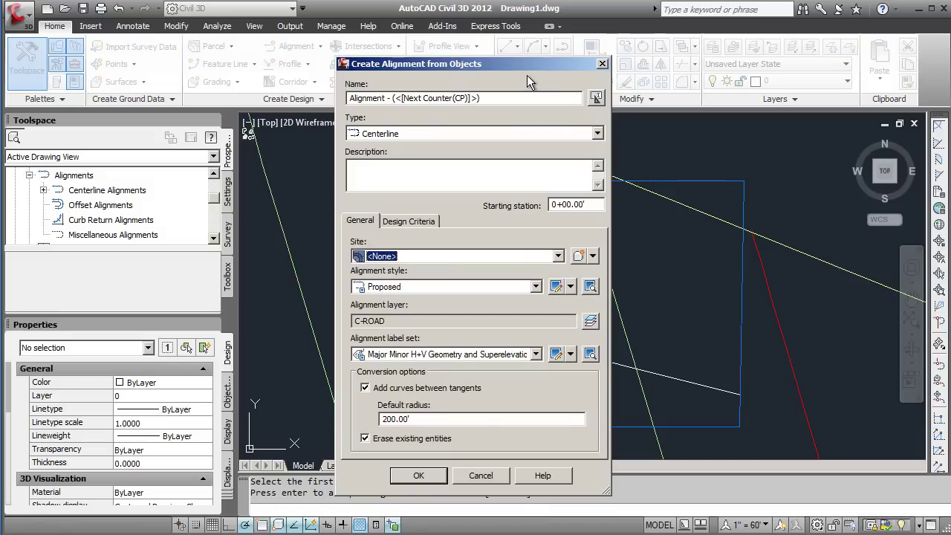
Set the new alignment to type Centerline, Site 1 and the Proposed style.
drag(509, 63, 456, 56)
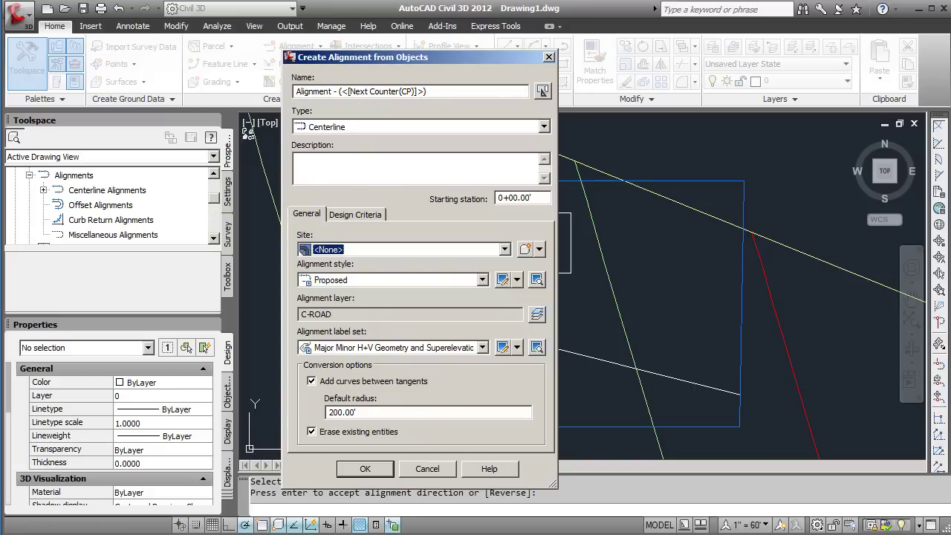
click(544, 128)
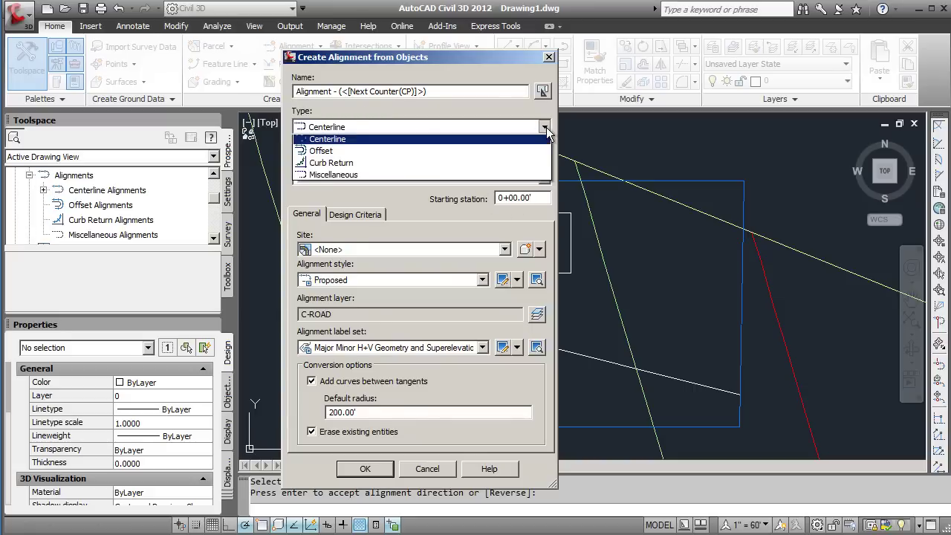
click(425, 138)
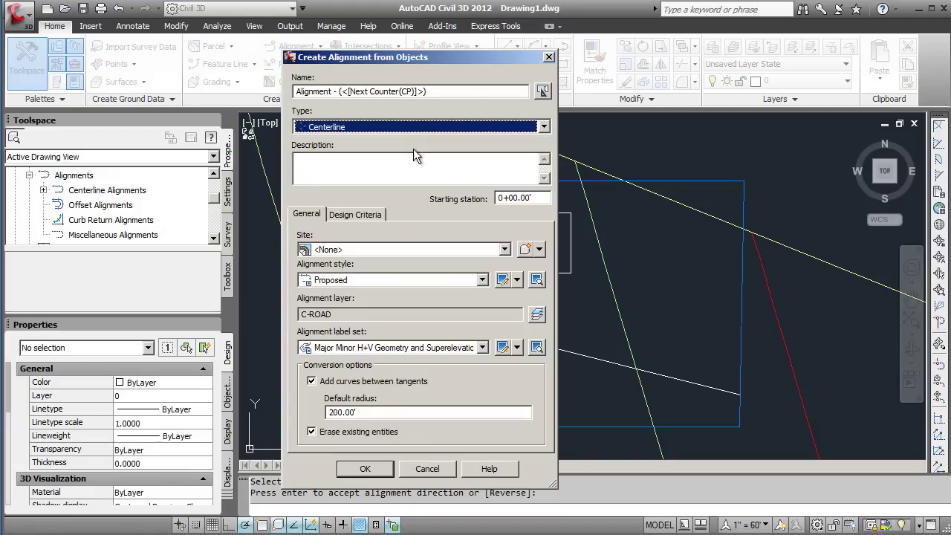
click(504, 251)
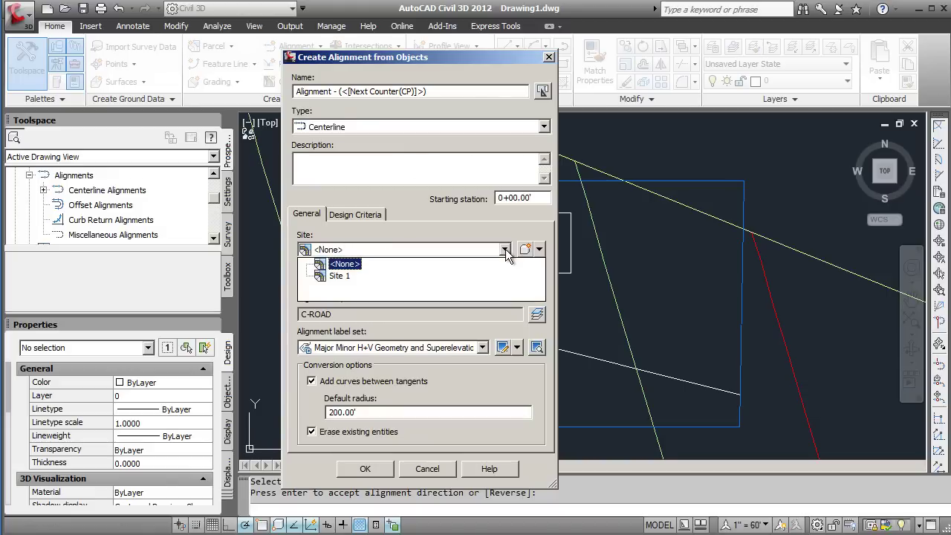
click(334, 277)
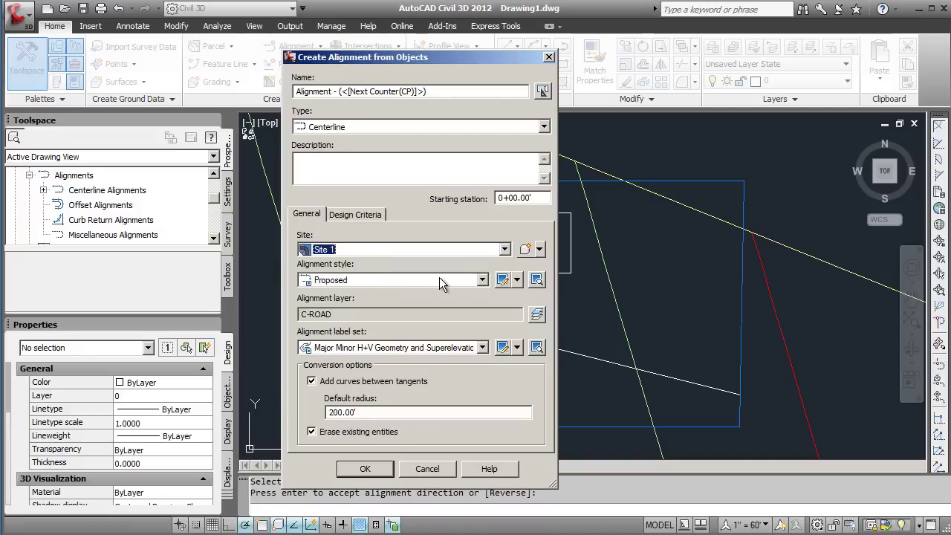
click(482, 280)
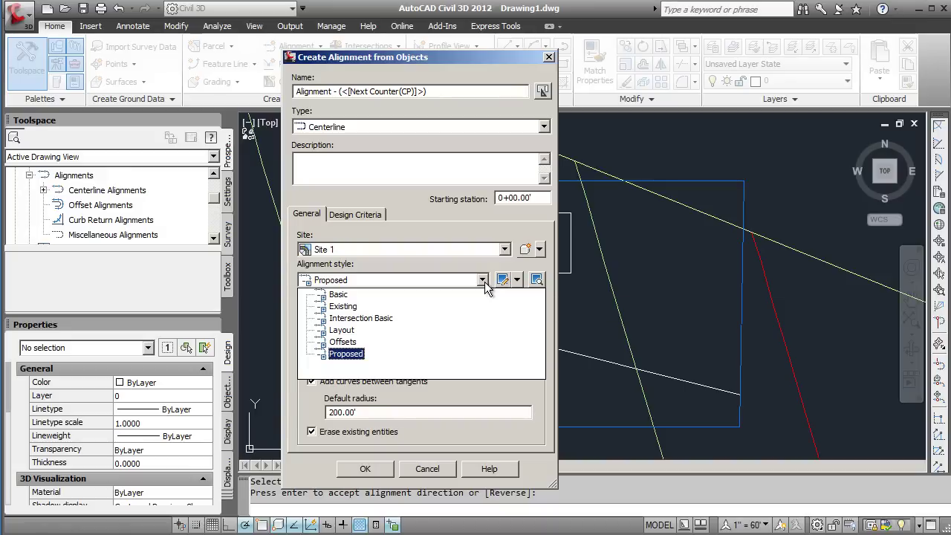
click(484, 281)
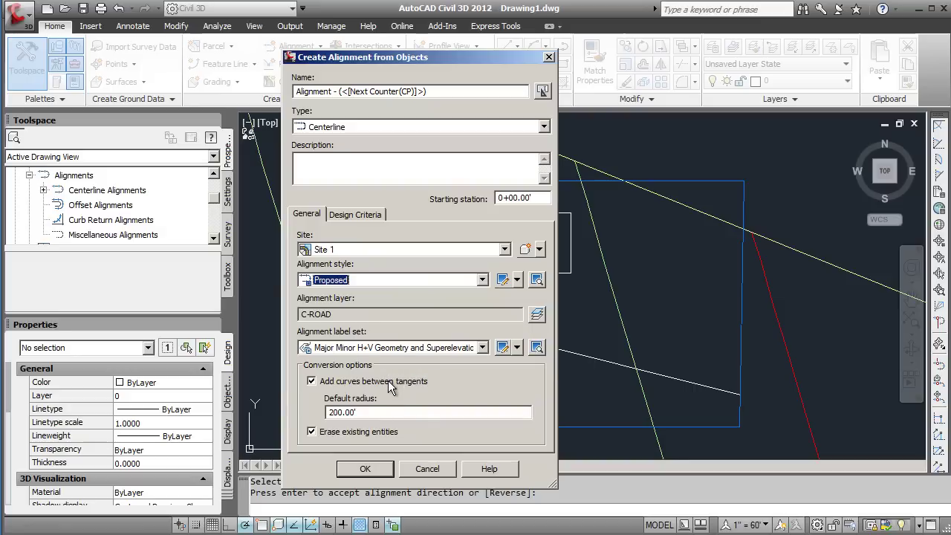
Use the Major Minor and Geometry Points label set with a 30' curve radius, then create the alignment.
click(482, 347)
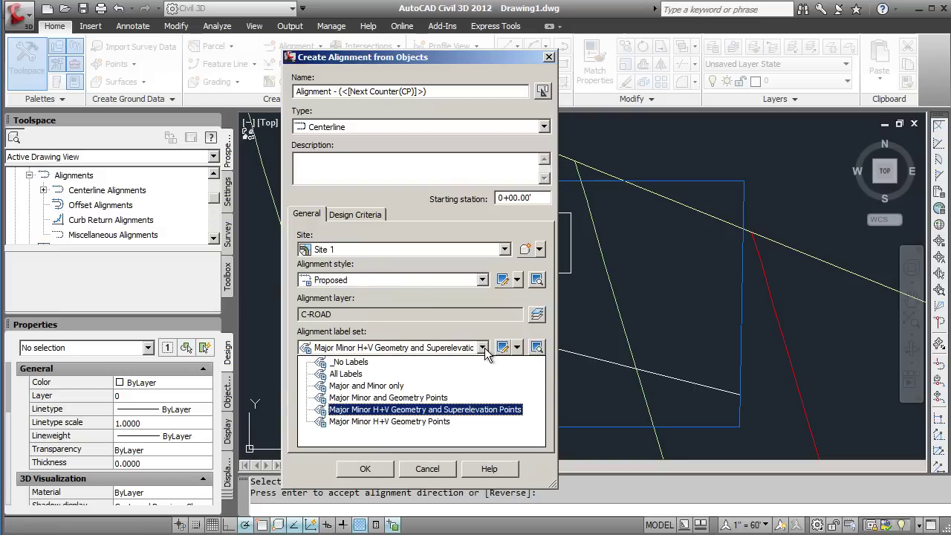
click(396, 399)
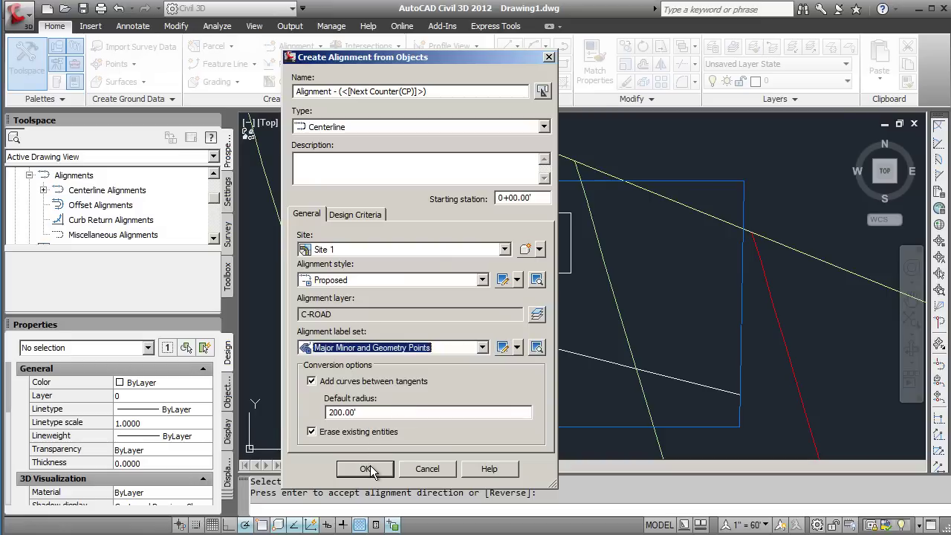
click(343, 412)
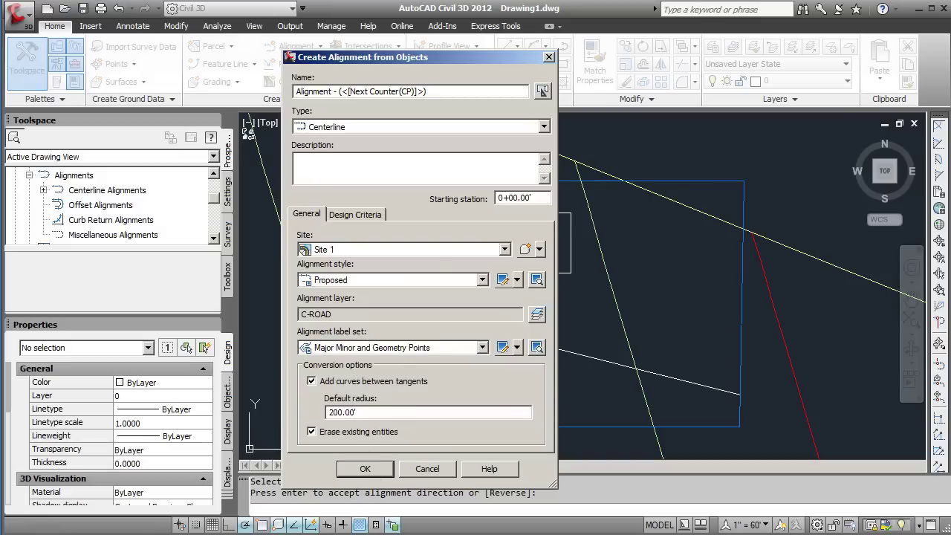
key(BackSpace)
key(BackSpace)
key(BackSpace)
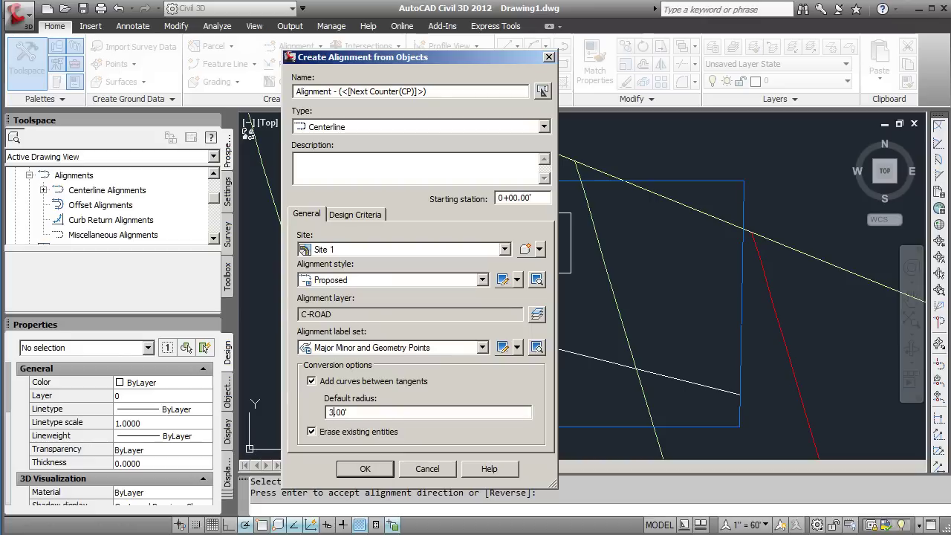
click(366, 468)
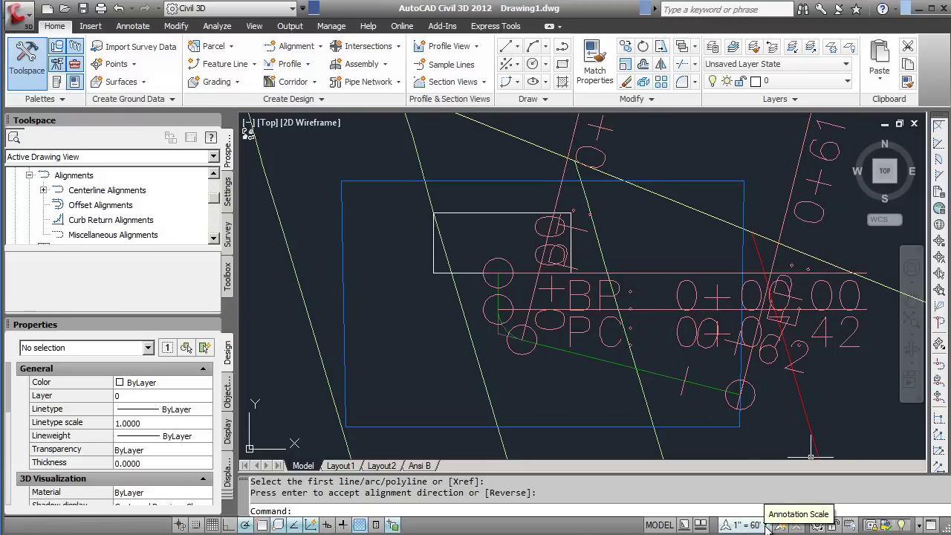
Set the annotation scale to 1" = 10' and zoom in and out to check the station labels.
click(727, 527)
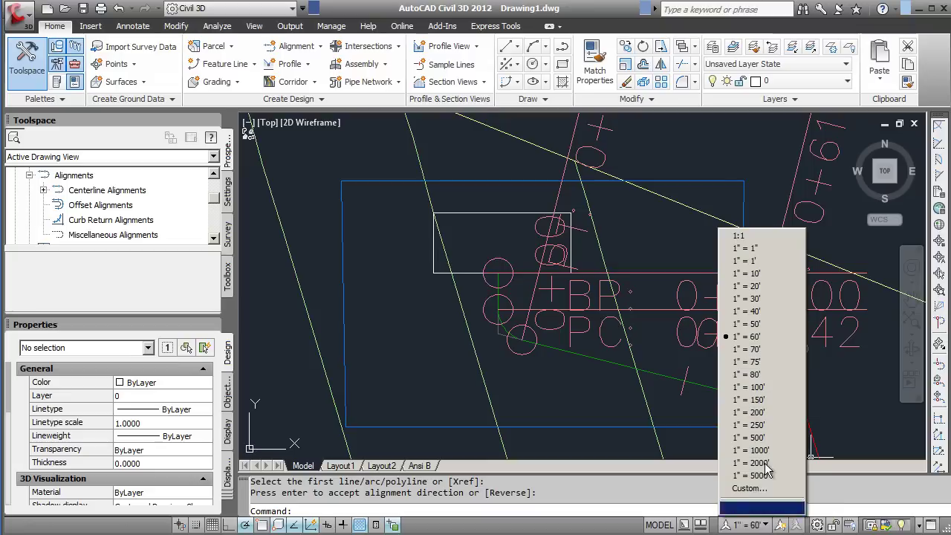
click(754, 273)
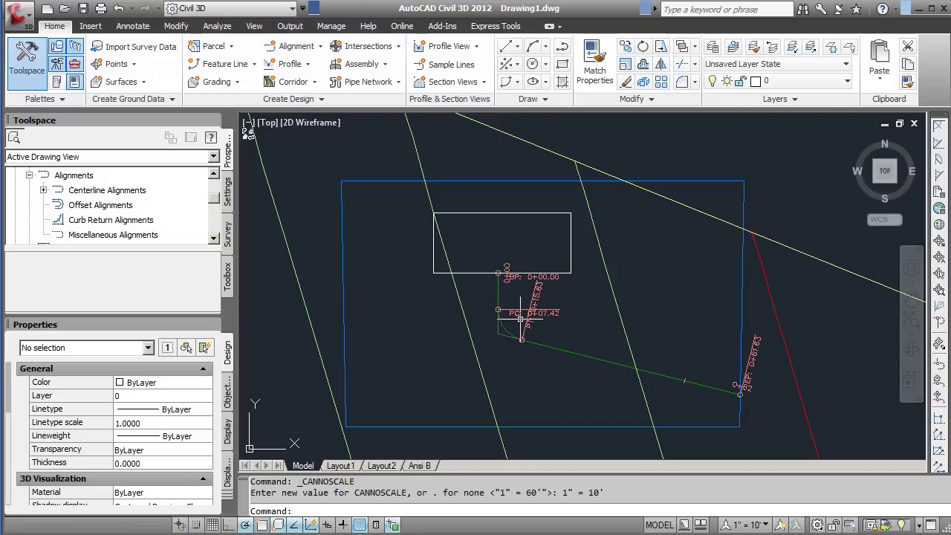
scroll(520, 318, up, 3)
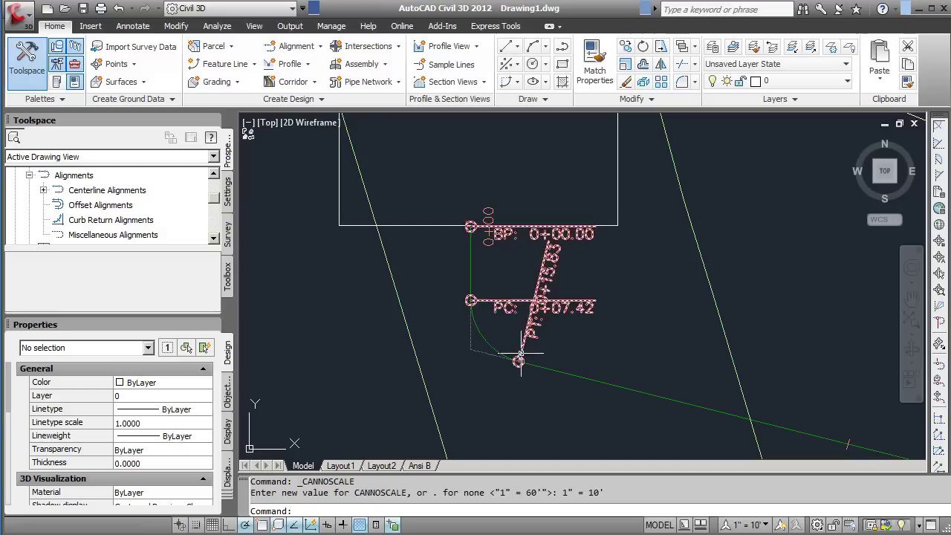
scroll(520, 360, down, 4)
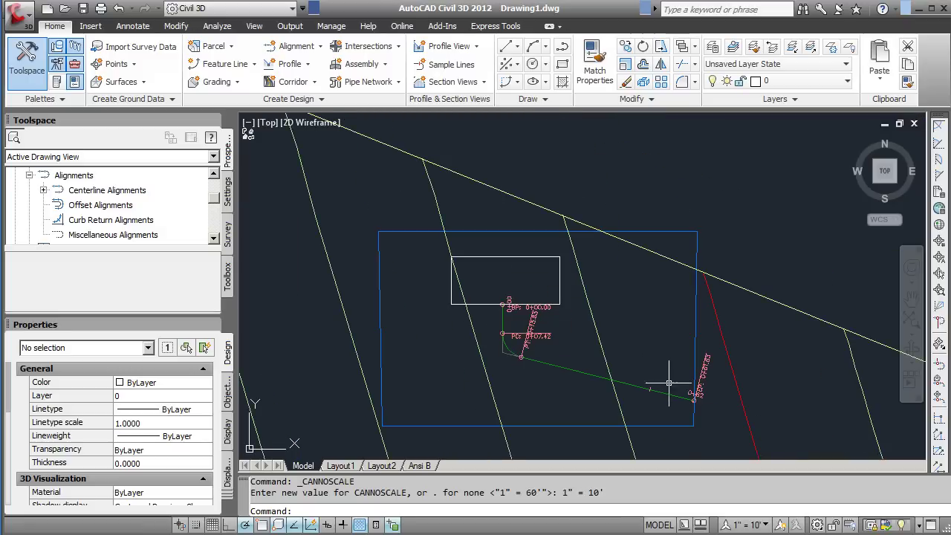
scroll(698, 402, up, 3)
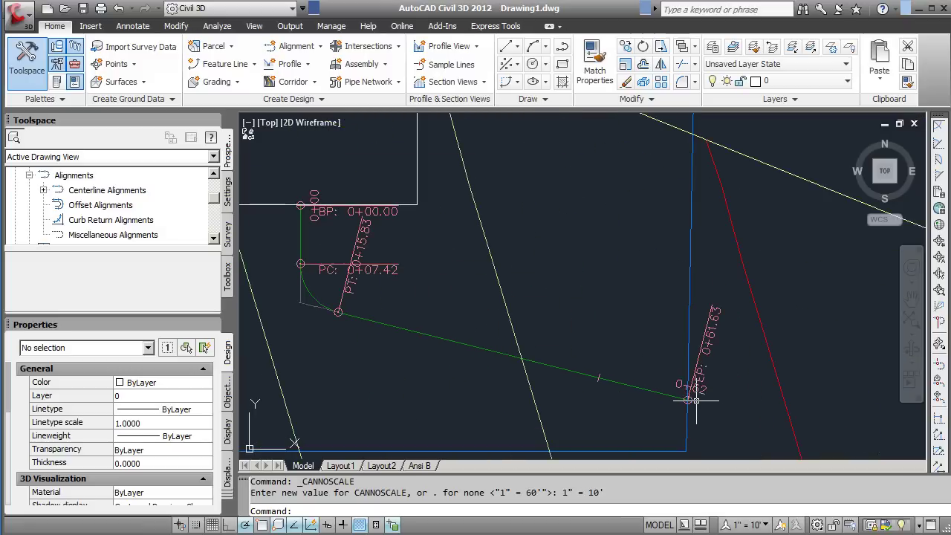
scroll(696, 401, down, 2)
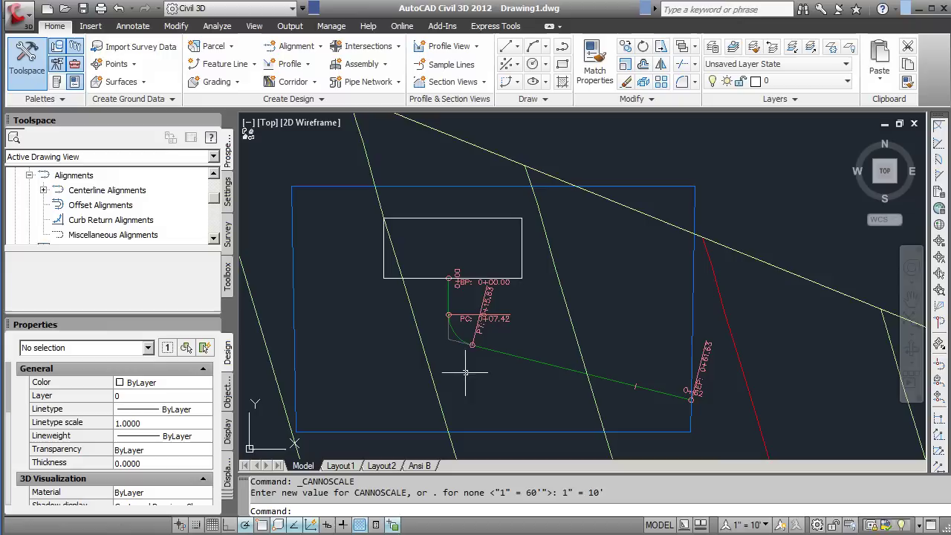
mouse_move(448, 364)
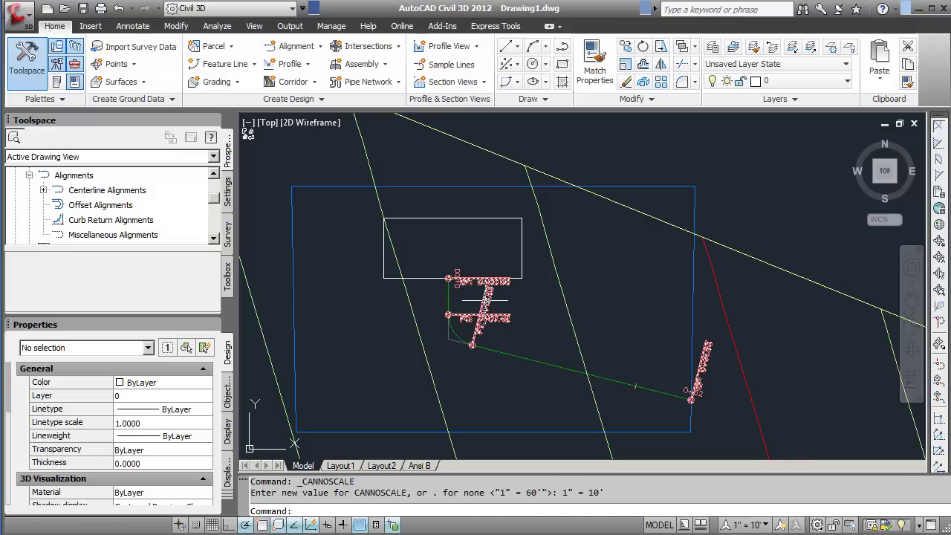
Clear the geometry point label selection, then select the alignment itself and bring up its context menu.
click(487, 307)
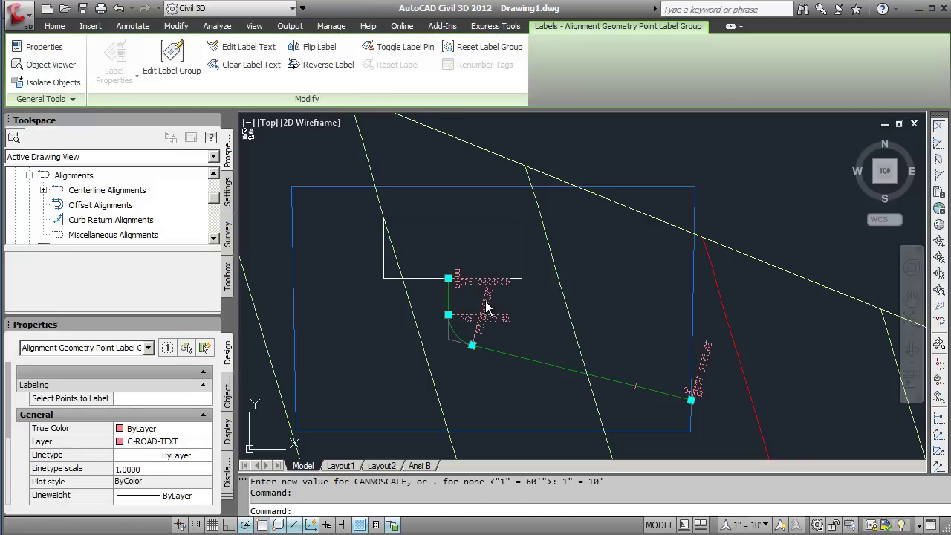
right_click(486, 360)
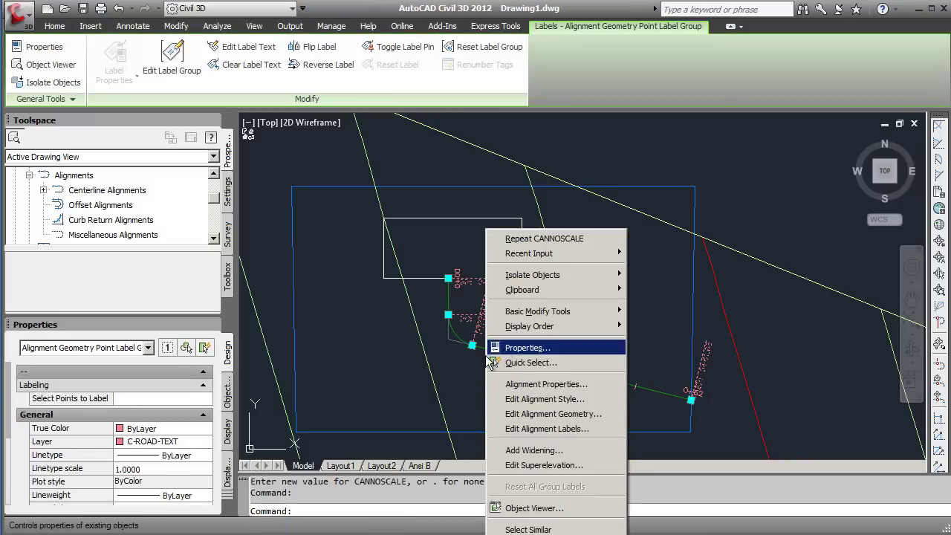
click(470, 363)
click(497, 351)
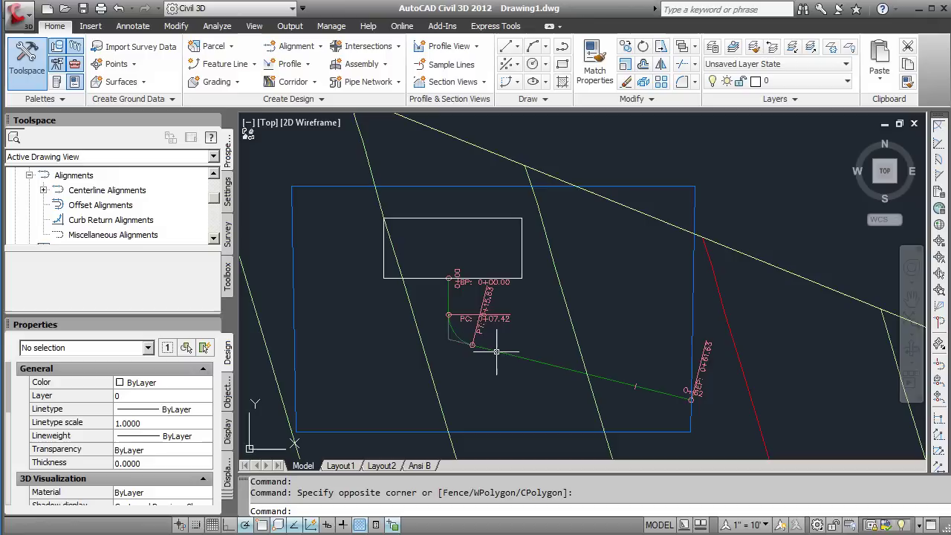
click(497, 351)
right_click(498, 358)
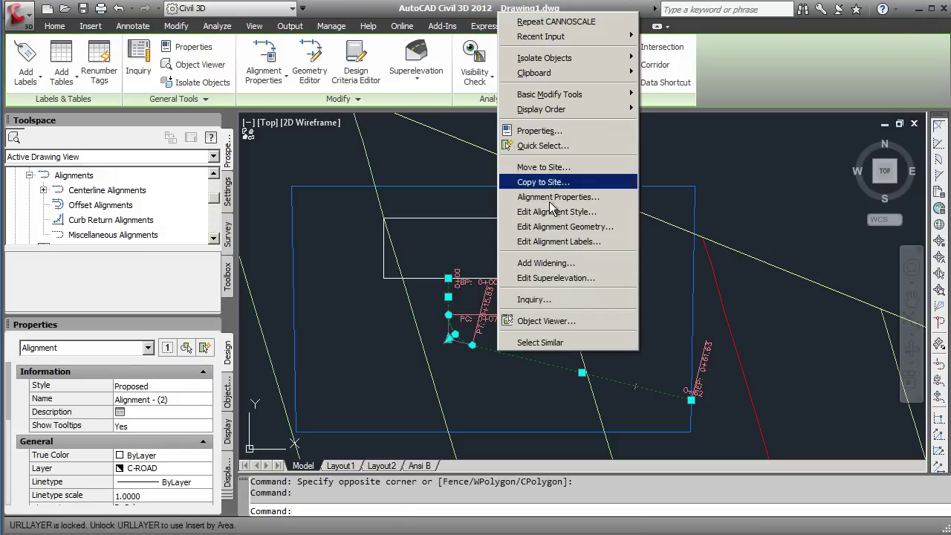
Edit the alignment labels: major stations every 10', minor stations every 2'.
click(558, 242)
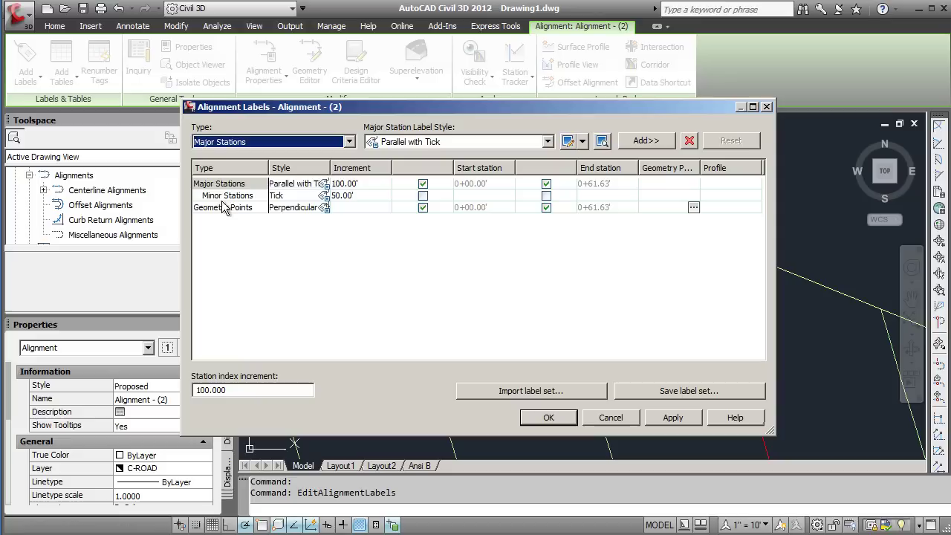
click(341, 184)
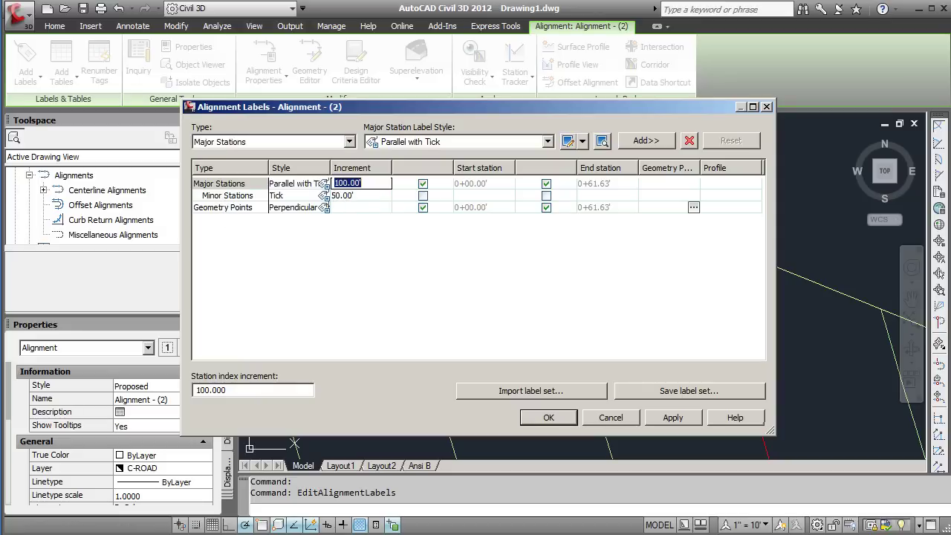
click(346, 184)
click(342, 196)
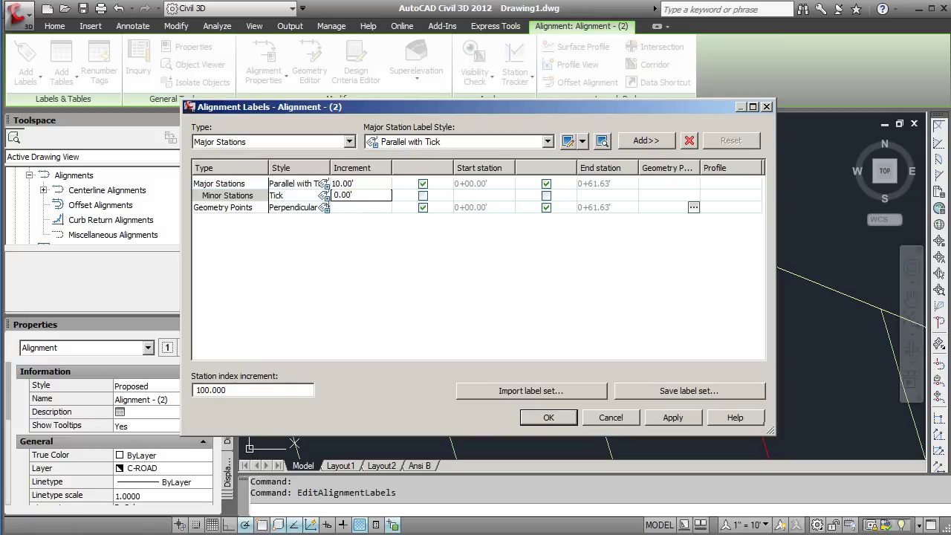
click(548, 416)
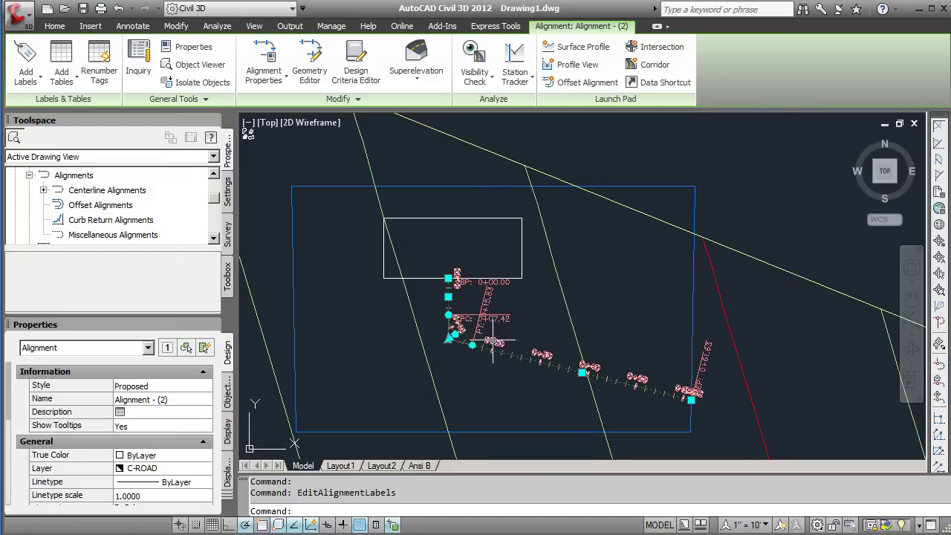
Check the 0+20 to 0+50 station labels, then select the geometry point label group.
scroll(499, 344, up, 2)
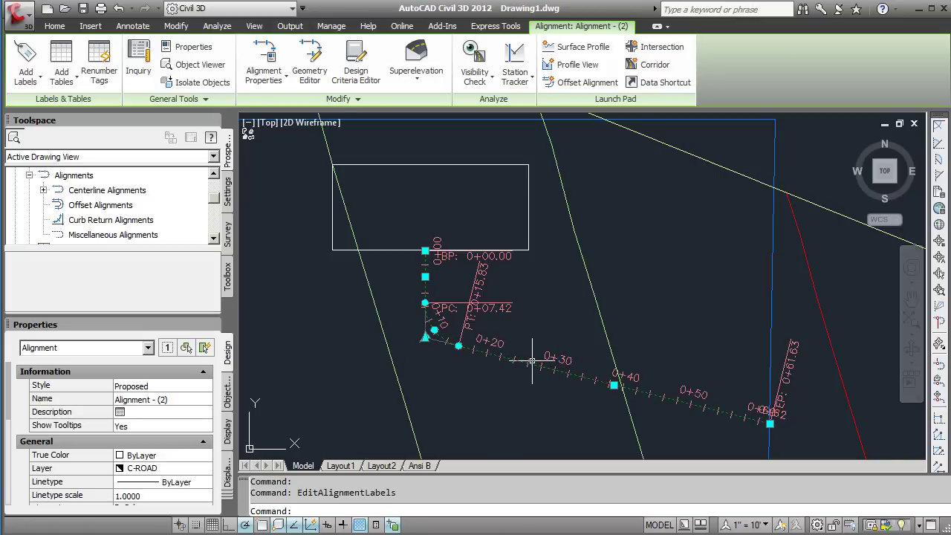
scroll(530, 362, down, 2)
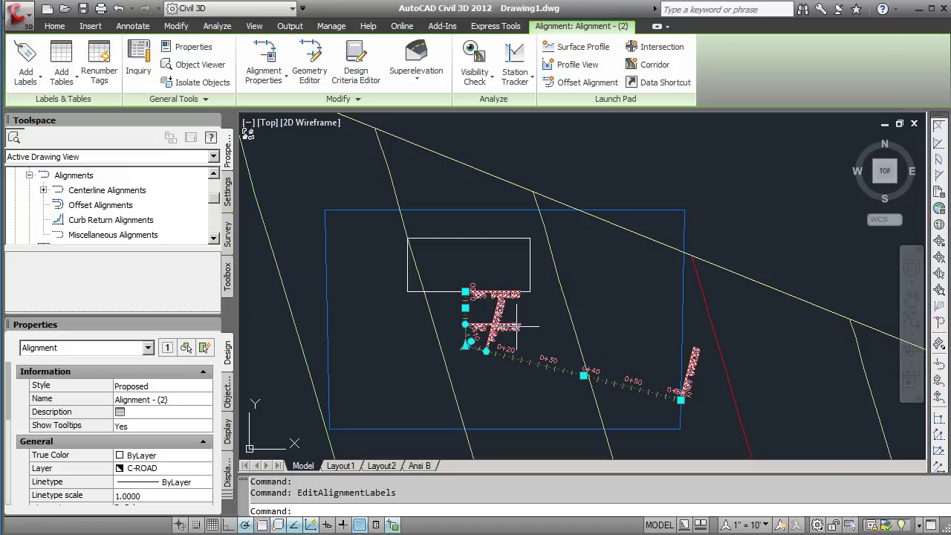
click(510, 327)
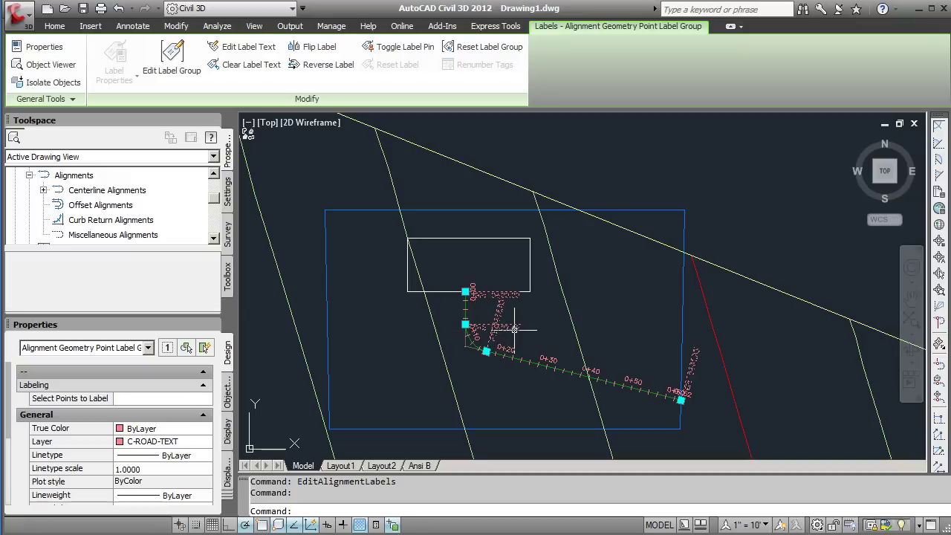
Reselect the geometry point labels and drag the PC label left of the alignment.
key(Escape)
click(507, 327)
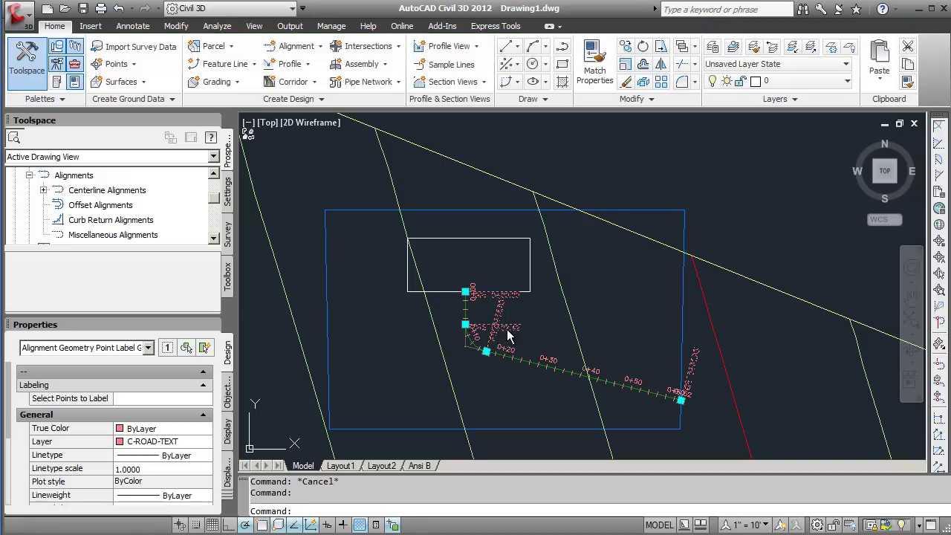
key(Escape)
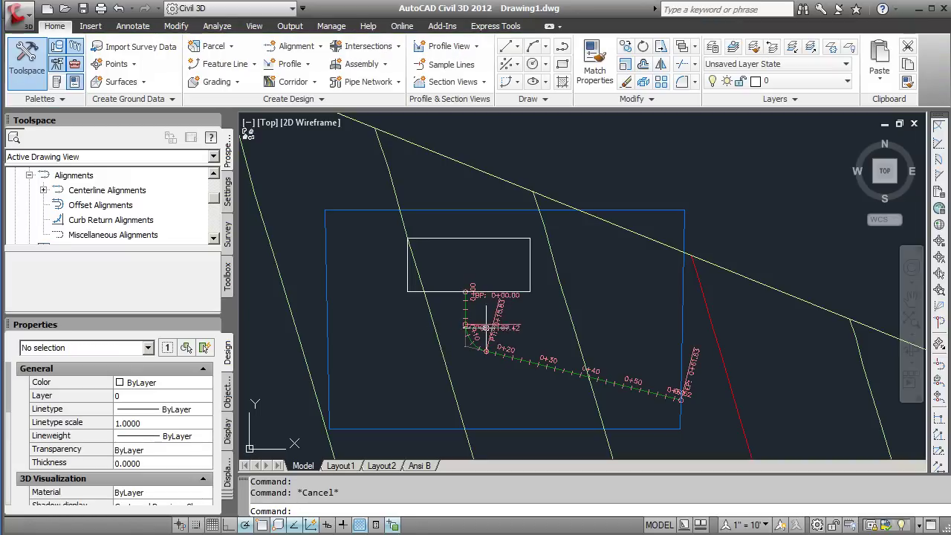
click(475, 324)
click(465, 324)
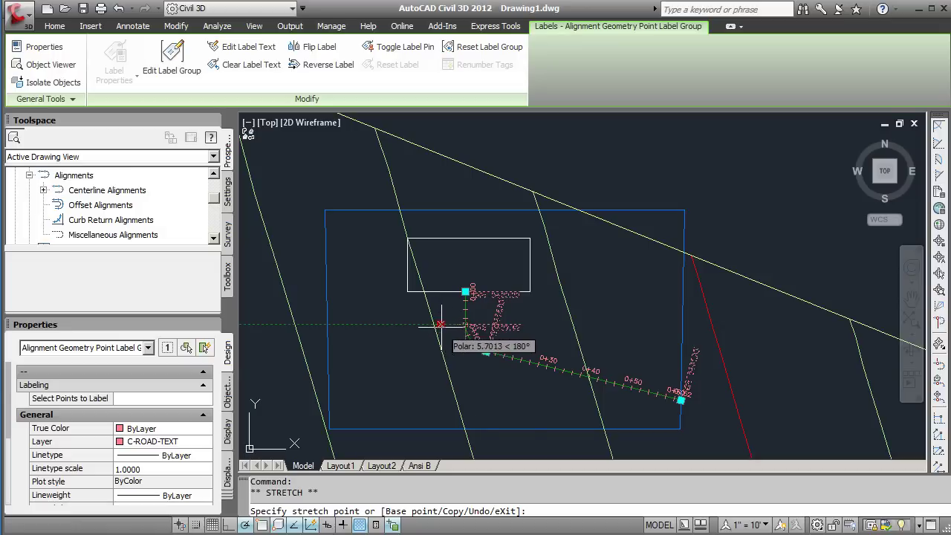
click(443, 324)
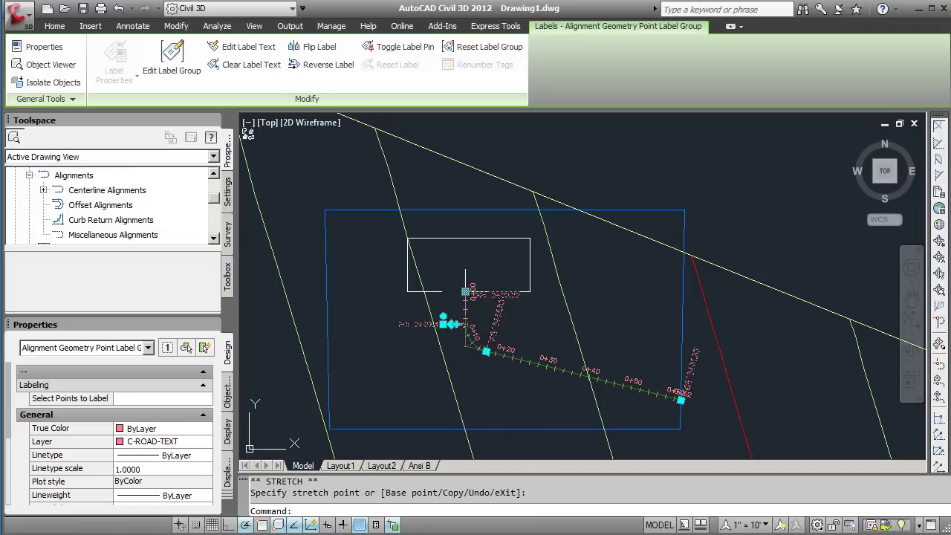
Drag the PT label down-left below the alignment and clear the selection.
click(487, 350)
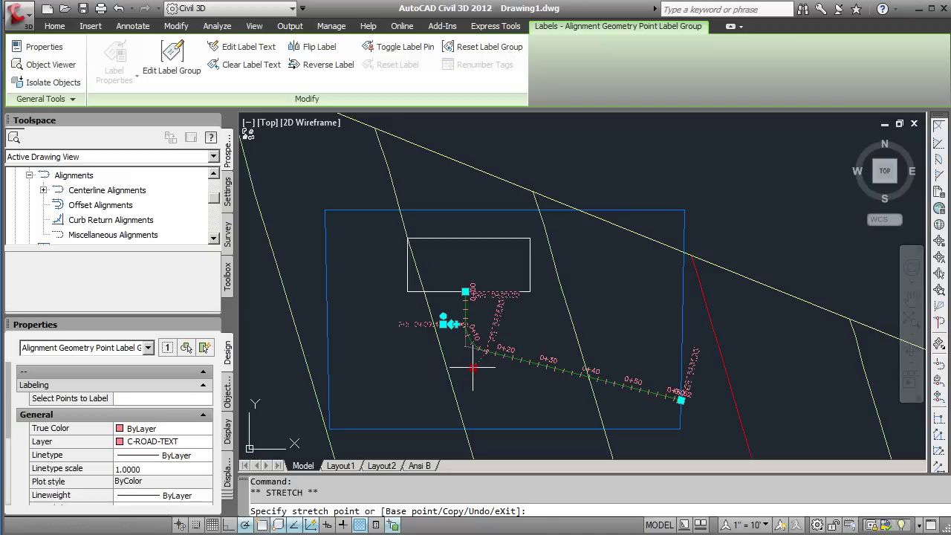
click(475, 363)
click(507, 380)
key(Escape)
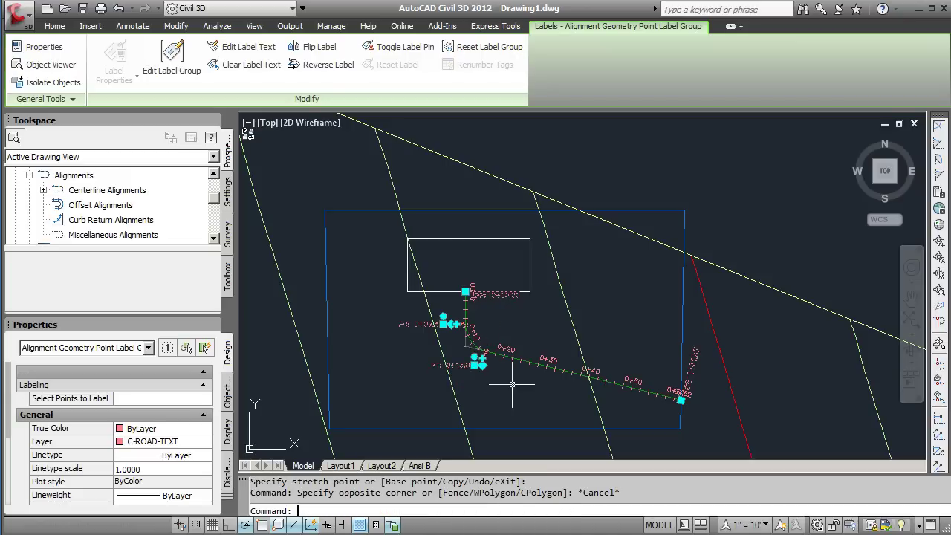
scroll(502, 332, down, 2)
scroll(502, 330, up, 2)
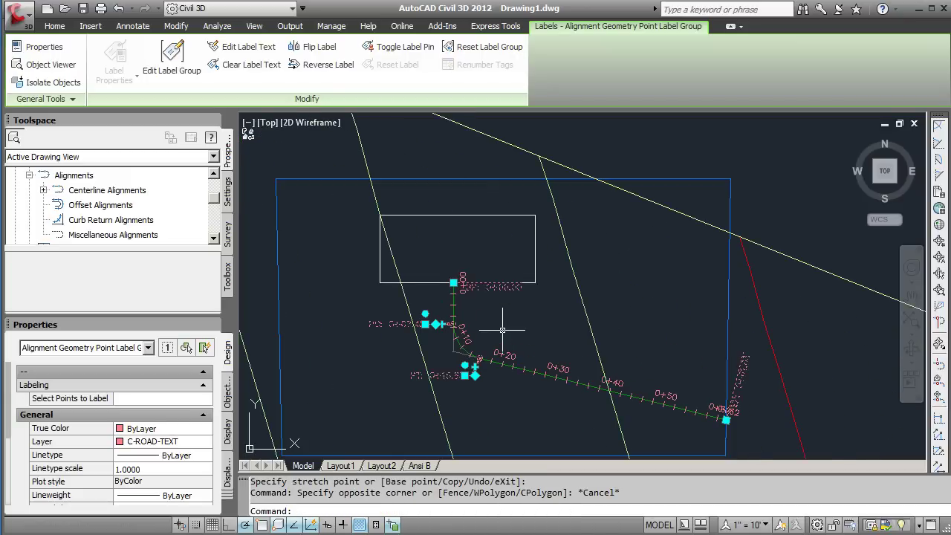
key(Escape)
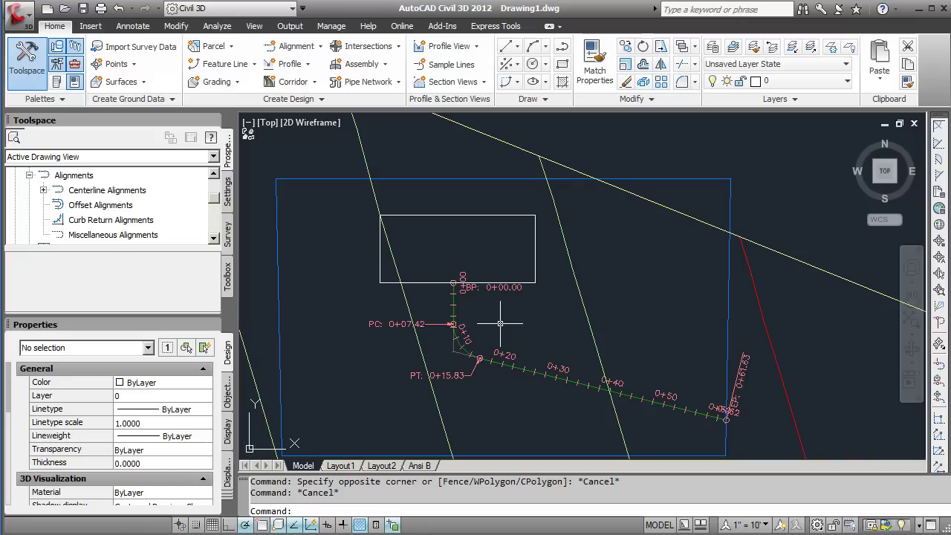
mouse_move(500, 323)
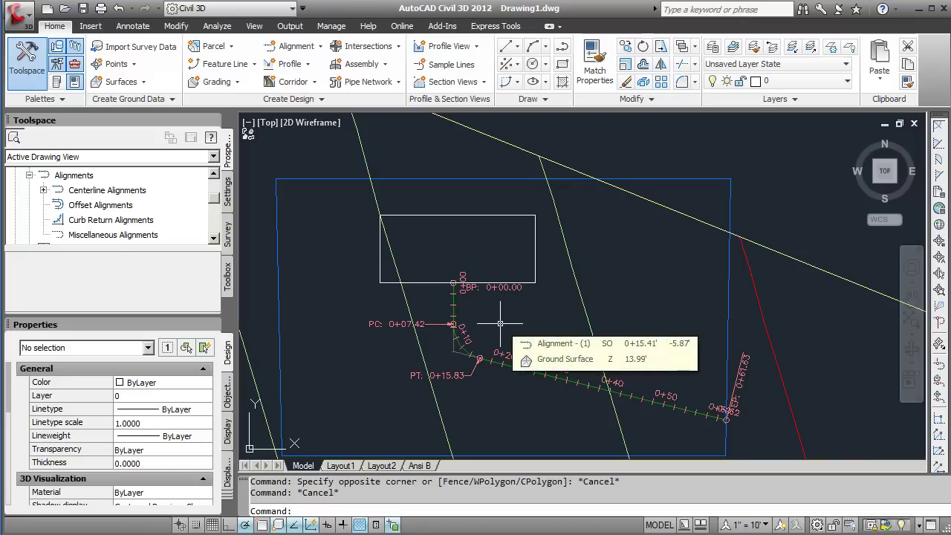